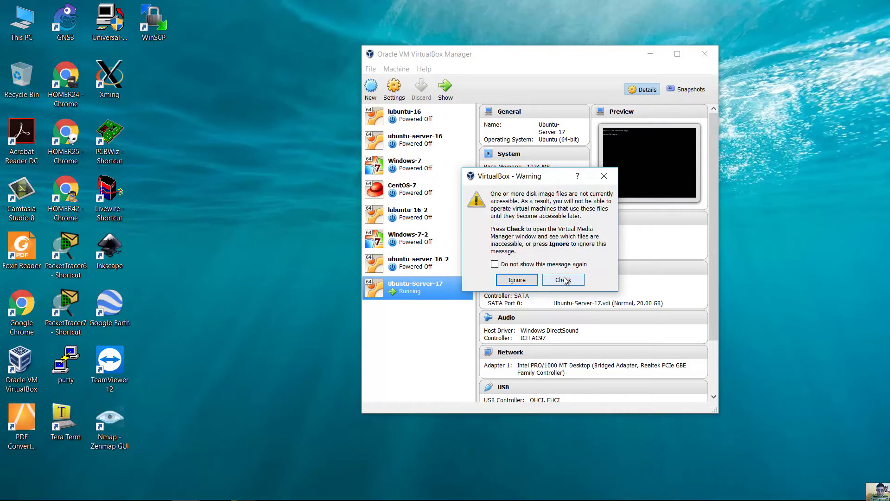
- Dismiss the inaccessible-disk warning and start the Create Virtual Machine wizard
click(528, 281)
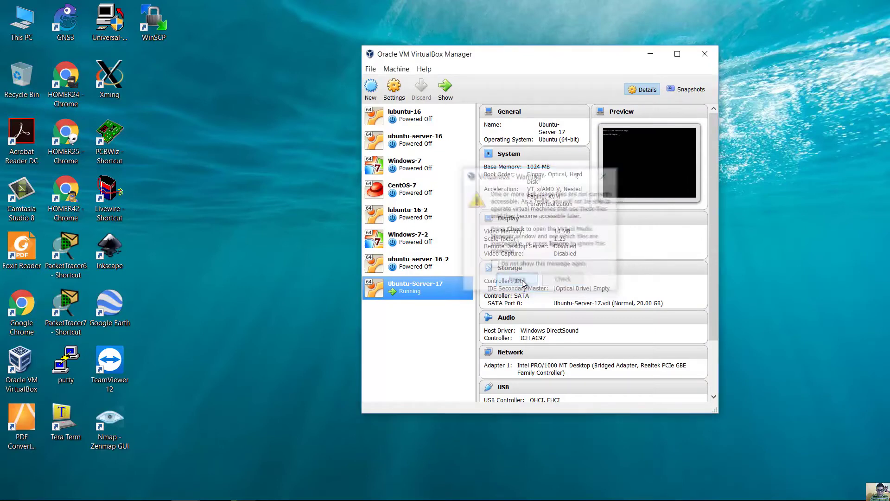
click(372, 90)
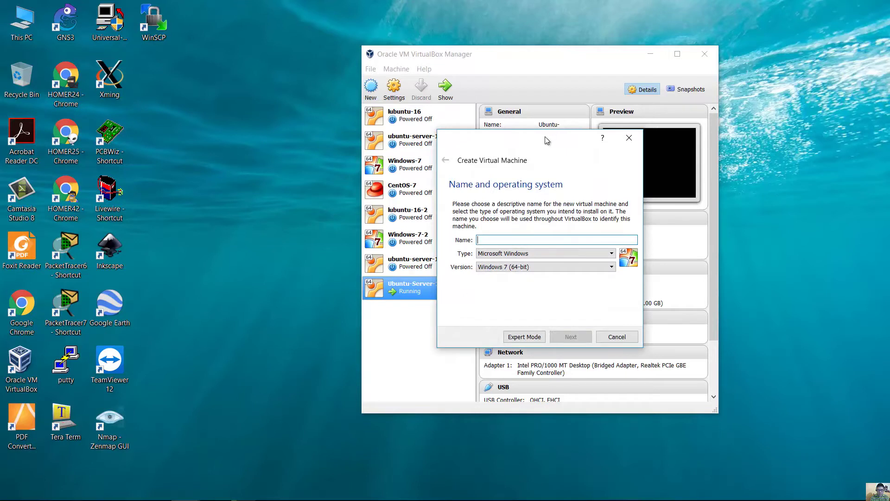
- Name the new machine ubuntu-desktop-17 and give it 2048 MB of memory
text(ubuntu-desktop-2)
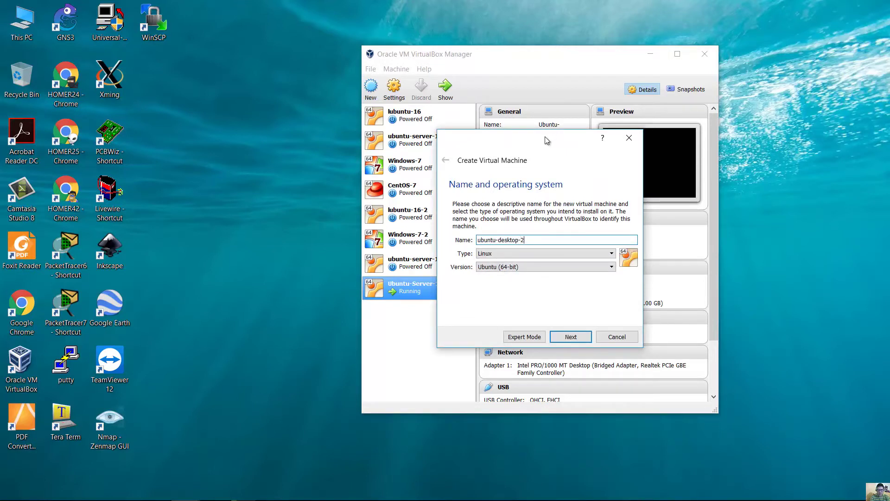
key(BackSpace)
text(17)
drag(543, 138, 583, 137)
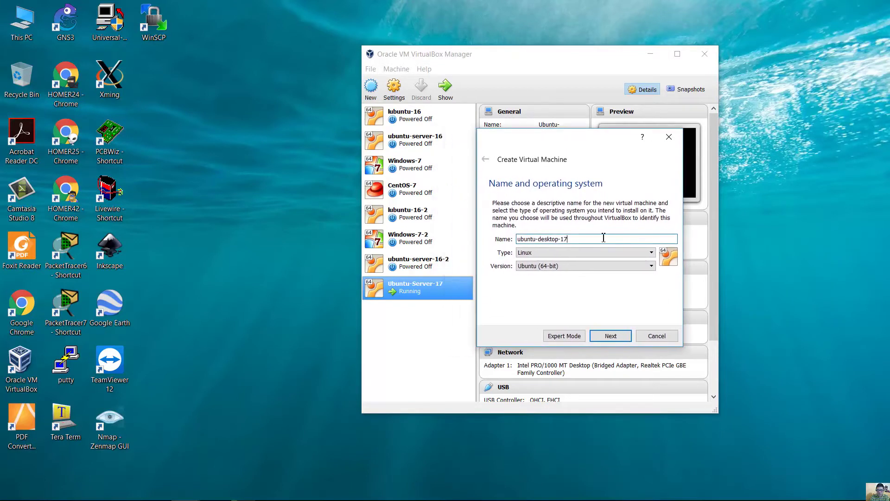
click(608, 336)
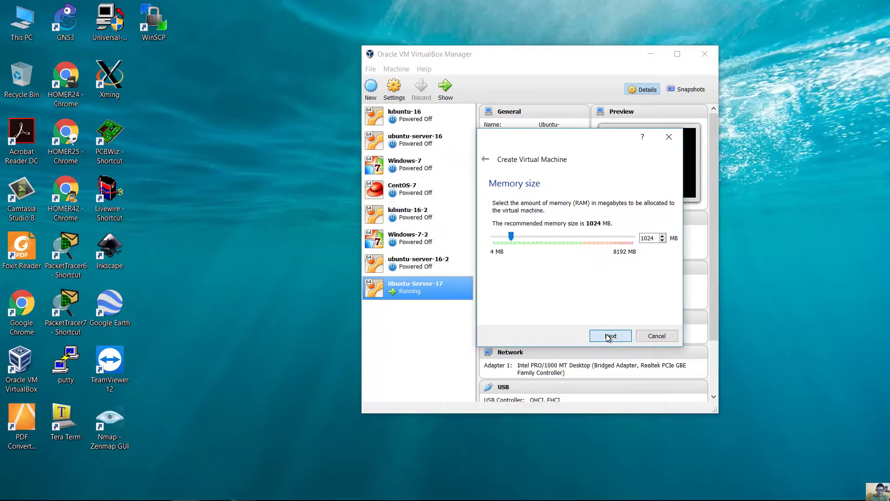
drag(654, 238, 637, 239)
text(2048)
click(611, 335)
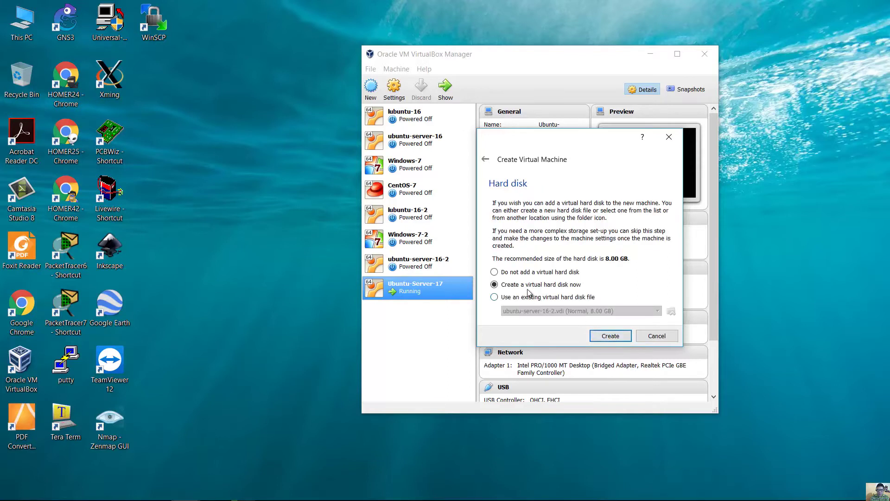
- Create a fixed-size 20 GB VDI hard disk for the machine
click(616, 340)
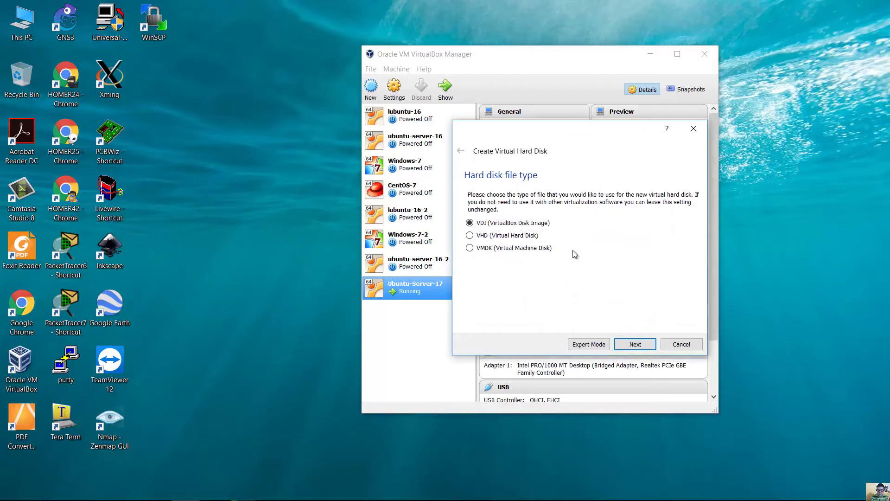
click(640, 347)
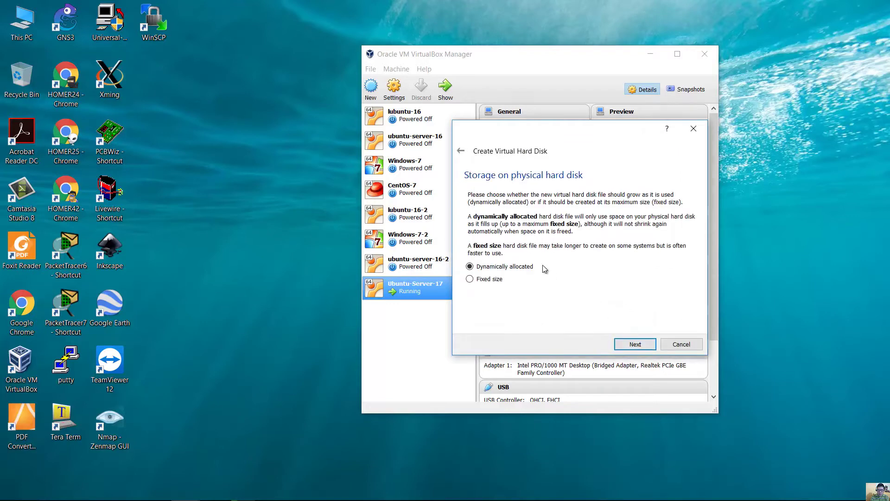
click(496, 280)
click(635, 345)
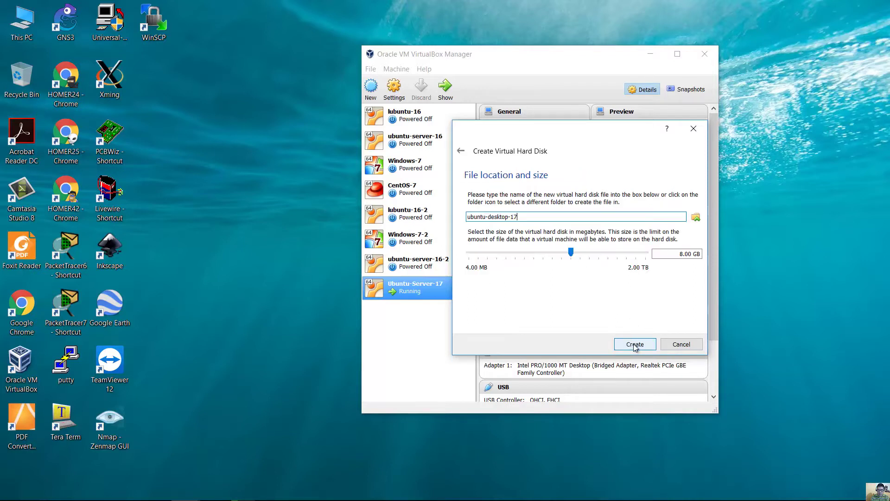
click(683, 256)
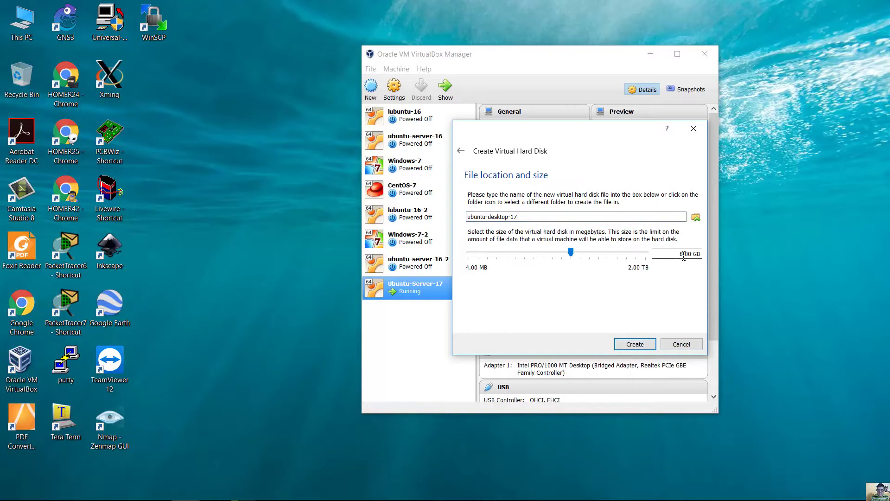
drag(683, 255, 653, 249)
text(20)
click(635, 345)
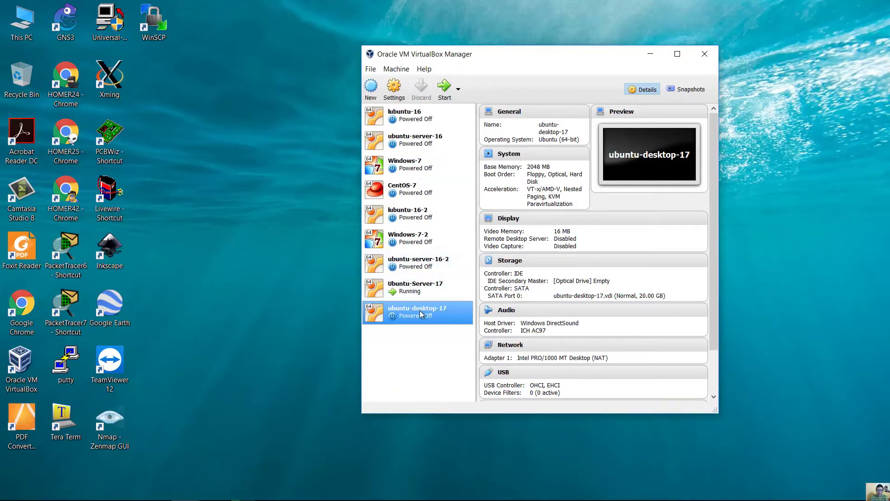
- Attach the ubuntu-17.04-desktop-amd64.iso image to the VM's empty optical drive
click(394, 87)
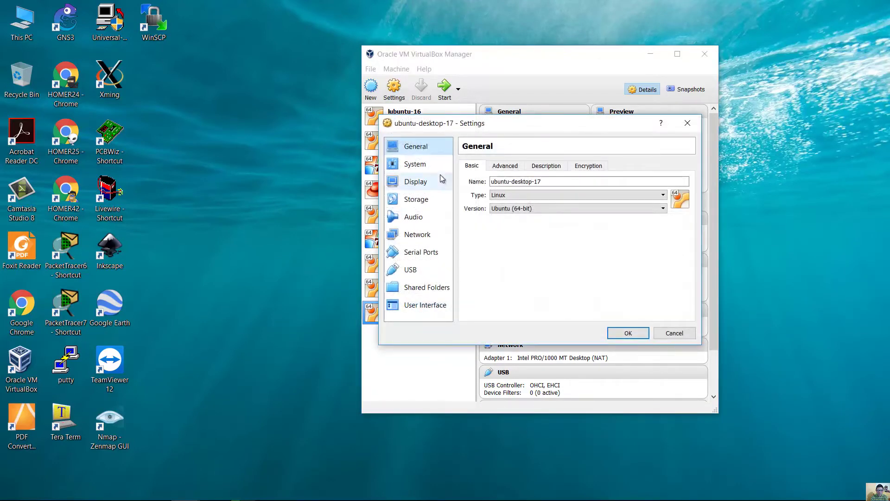
click(427, 200)
click(488, 192)
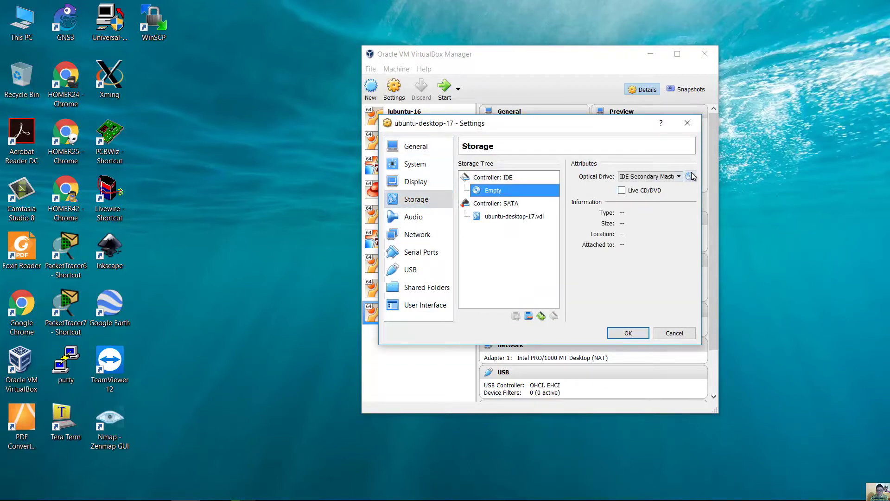
click(691, 176)
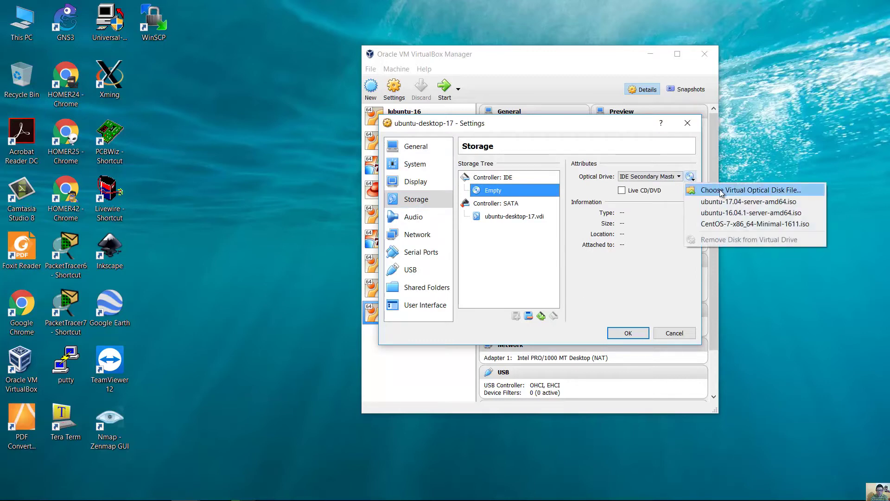
click(734, 194)
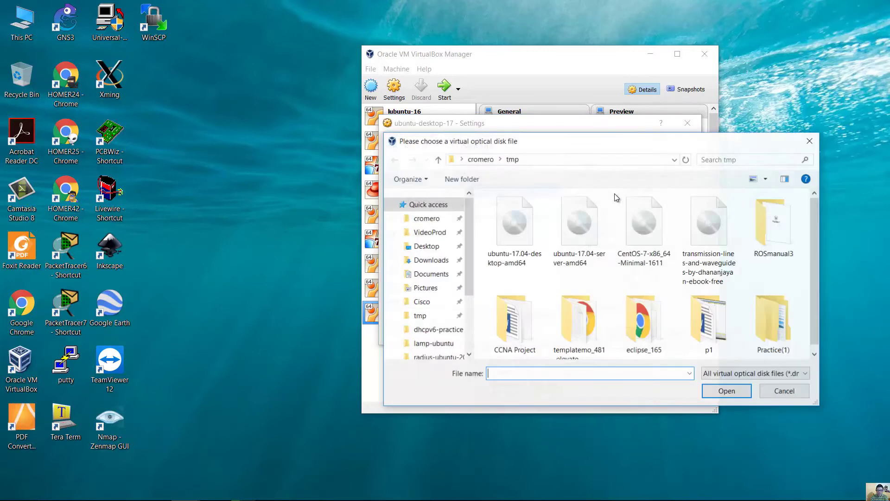
click(520, 240)
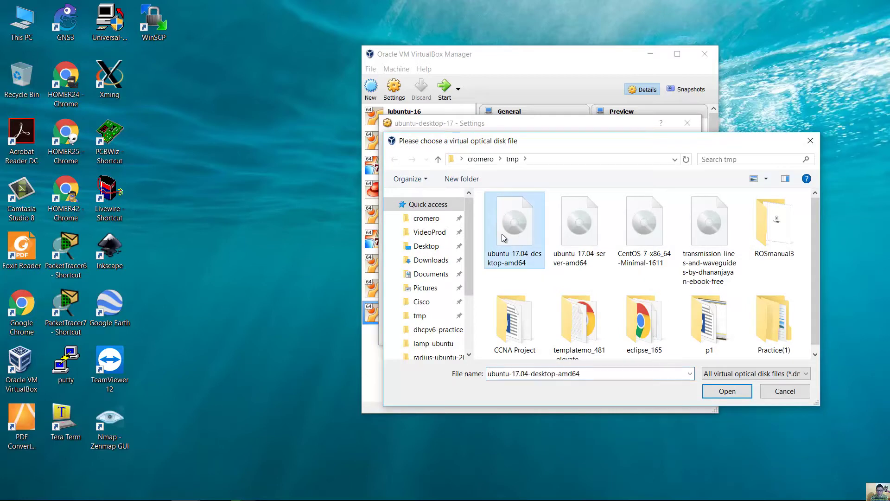
click(727, 391)
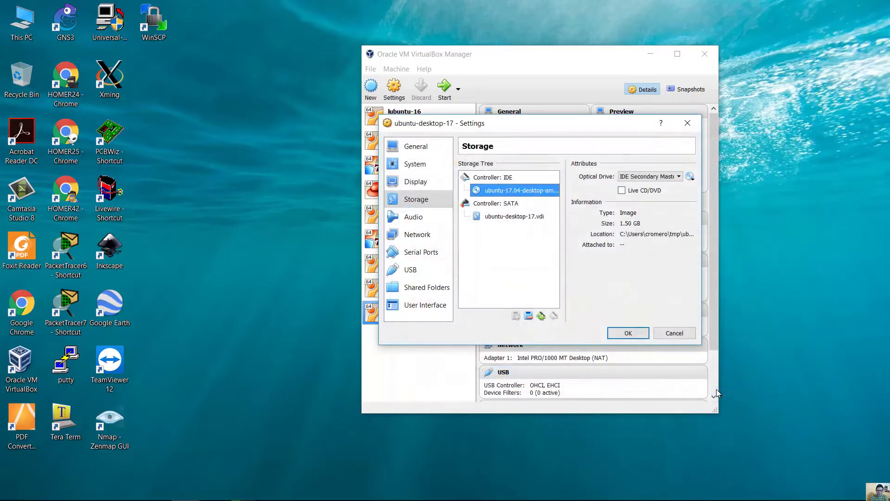
- Bridge the network adapter to the Realtek PCIe GBE Family Controller and save settings
click(410, 235)
click(548, 195)
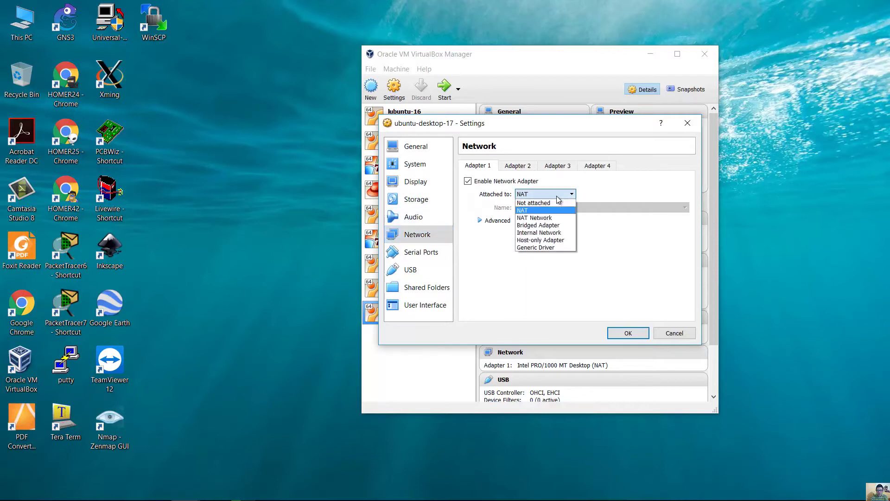
click(551, 225)
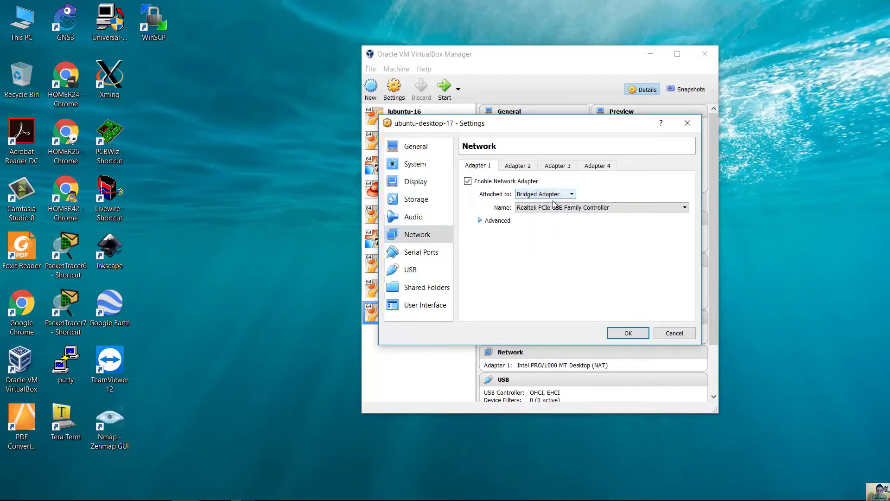
click(554, 208)
click(551, 216)
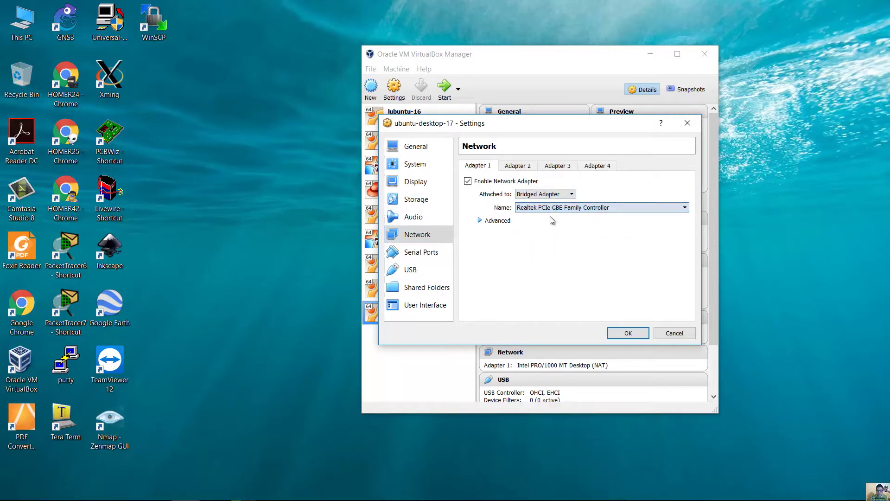
click(628, 334)
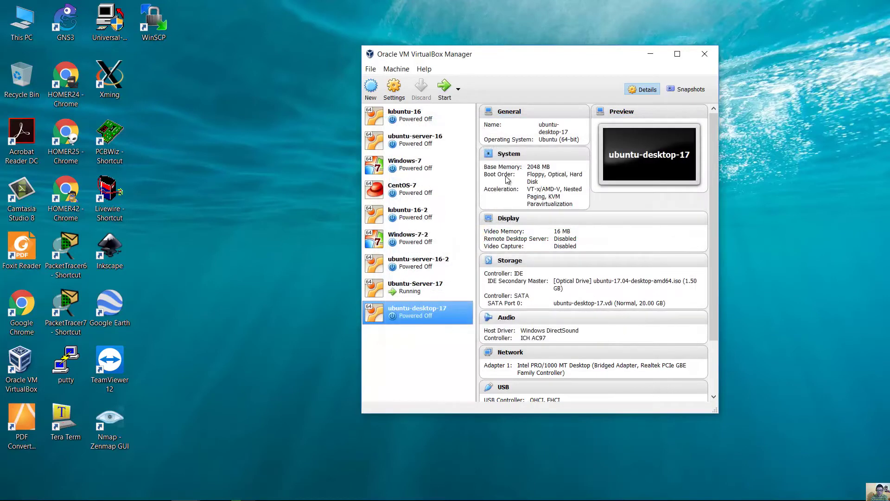
- Start ubuntu-desktop-17 in full-screen mode and dismiss the mouse-integration notice
click(445, 97)
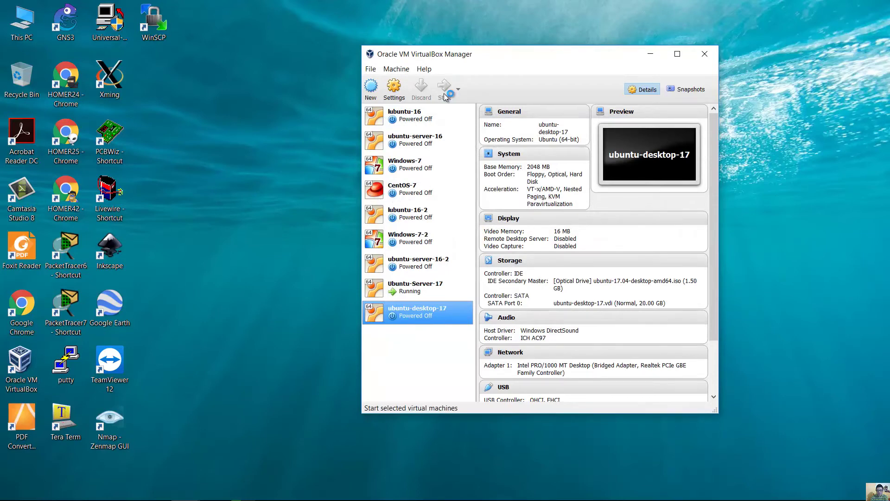
click(357, 132)
click(390, 146)
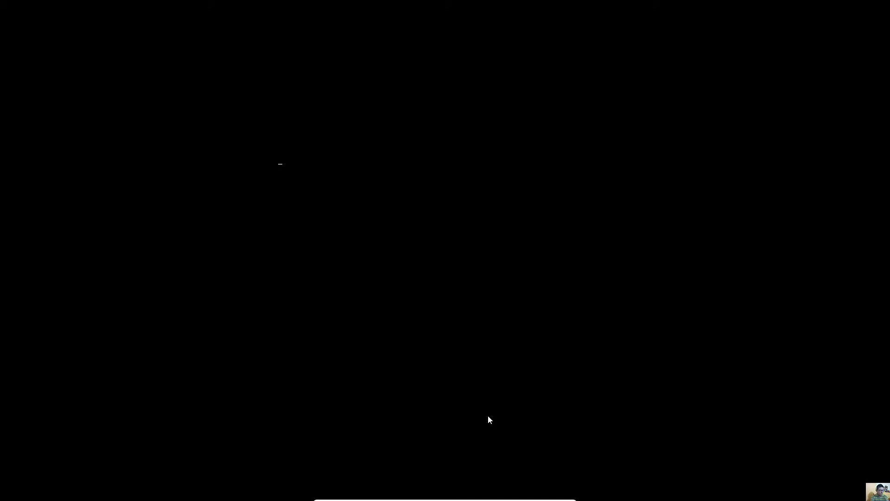
click(862, 10)
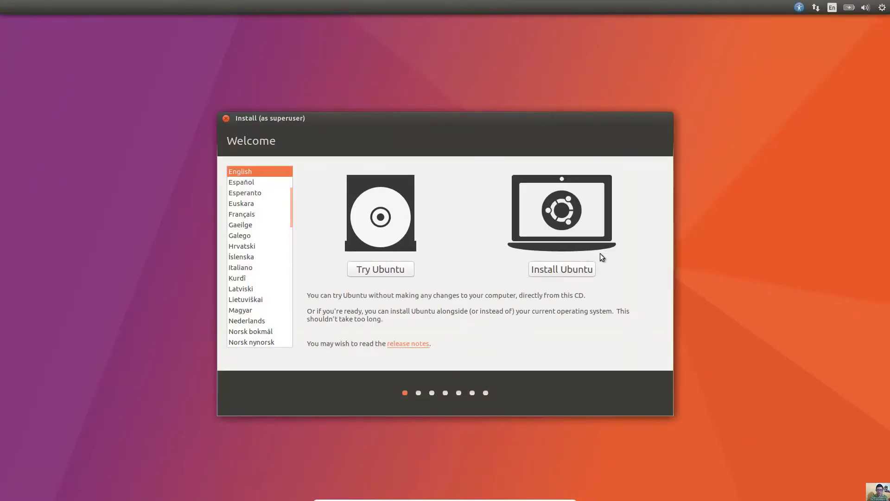
- Begin installing Ubuntu and choose the 'Something else' manual partitioning option
click(572, 270)
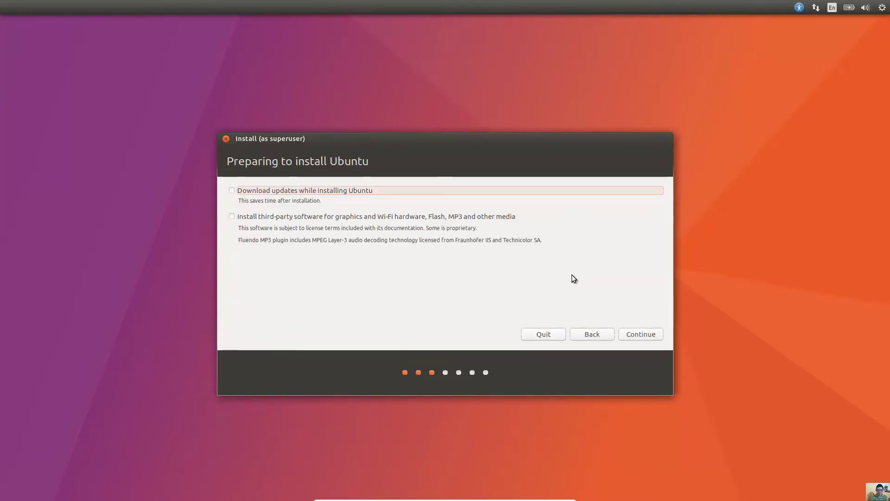
click(639, 336)
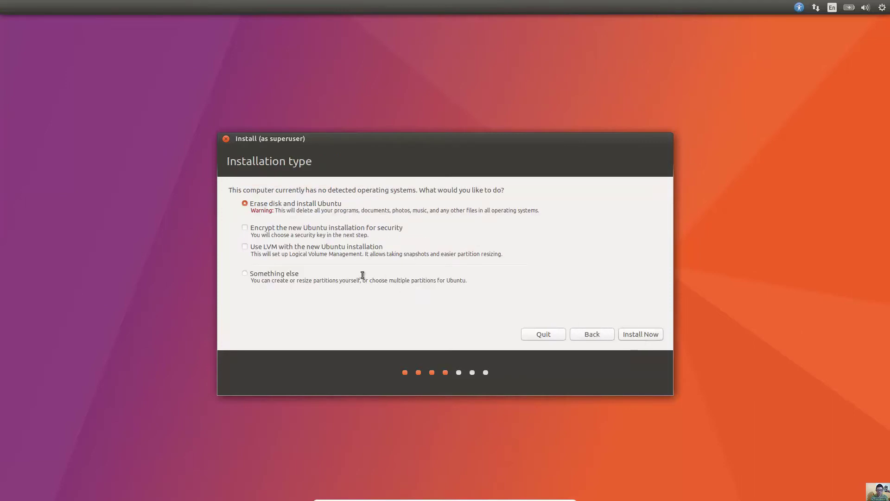
click(281, 275)
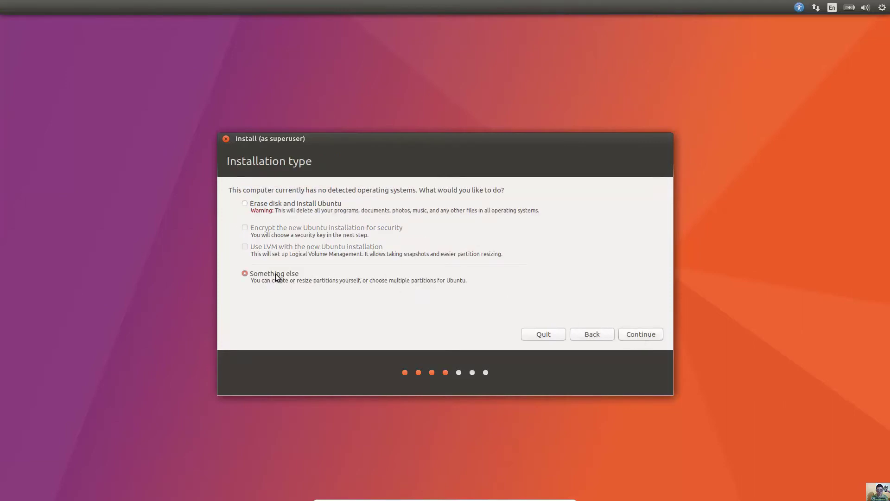
click(644, 335)
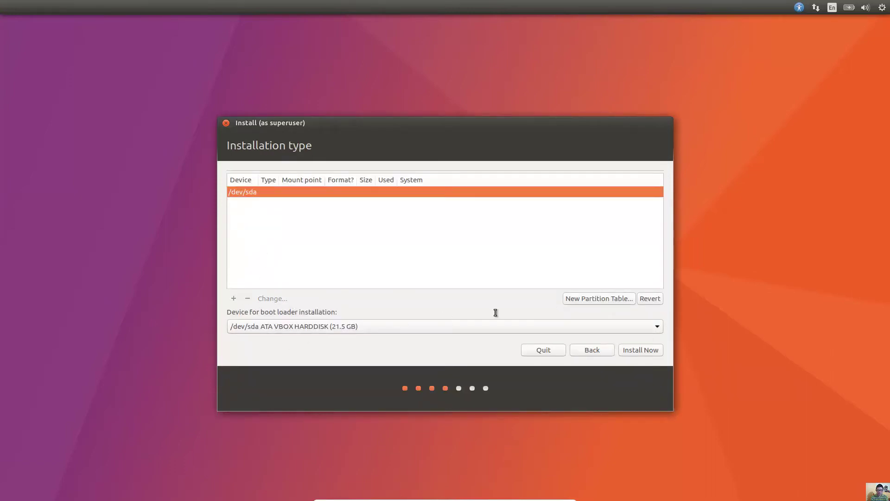
- Create a new partition table on /dev/sda with a 1024 MB swap partition
click(601, 300)
click(671, 296)
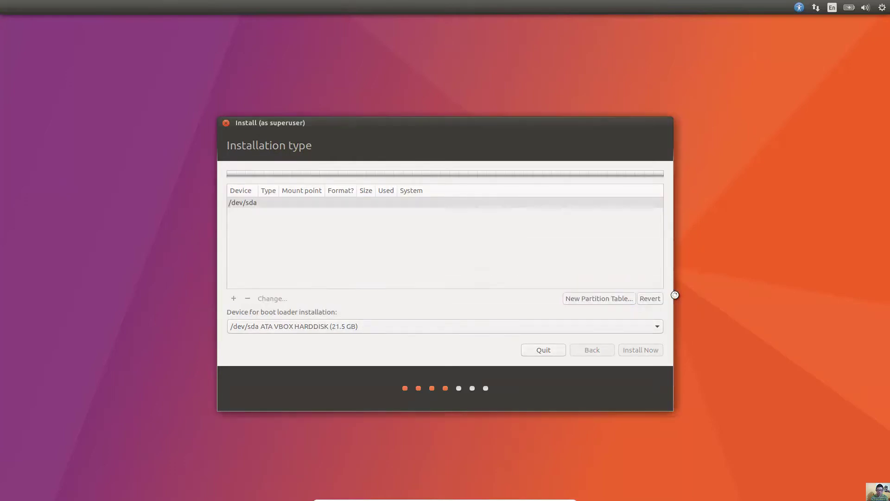
click(302, 227)
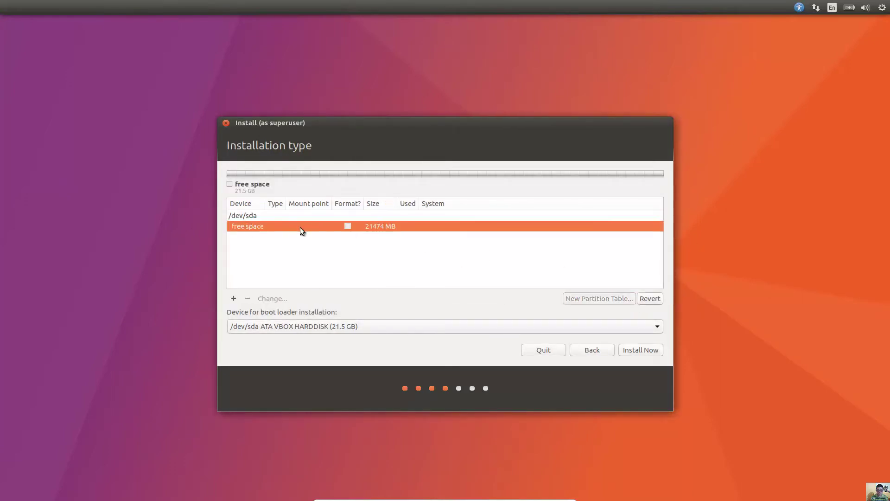
click(233, 299)
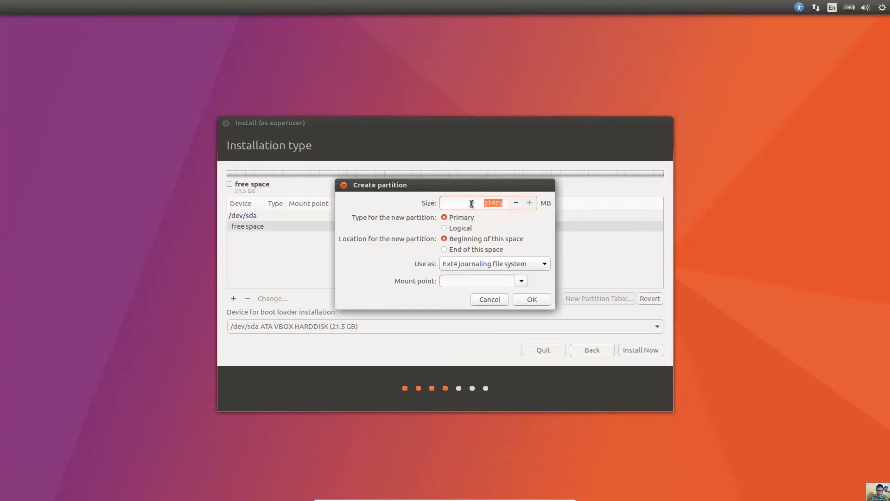
text(1024)
click(504, 266)
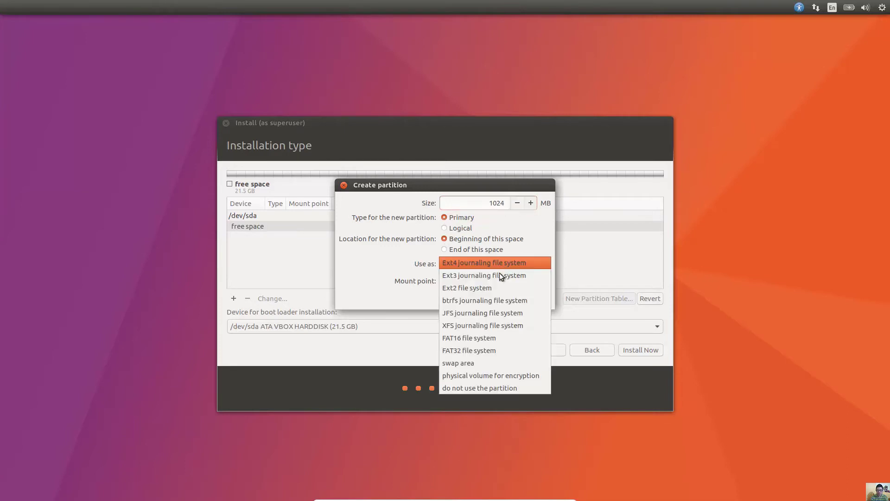
click(473, 365)
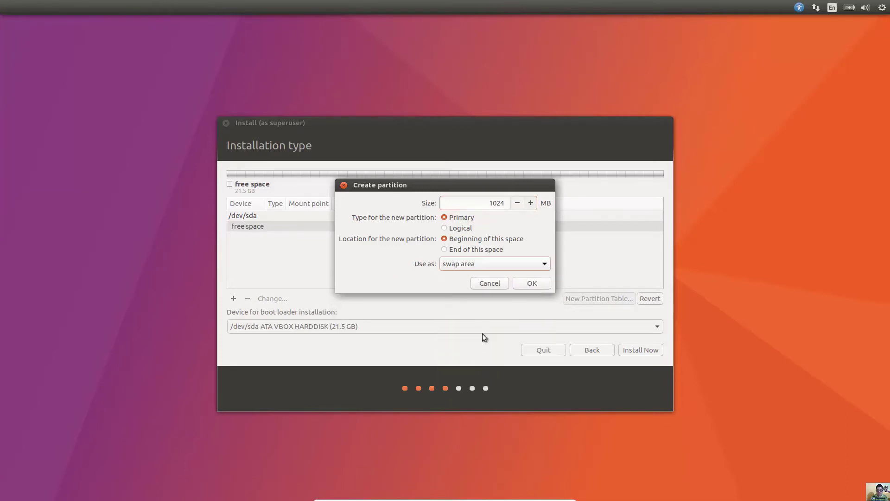
click(531, 284)
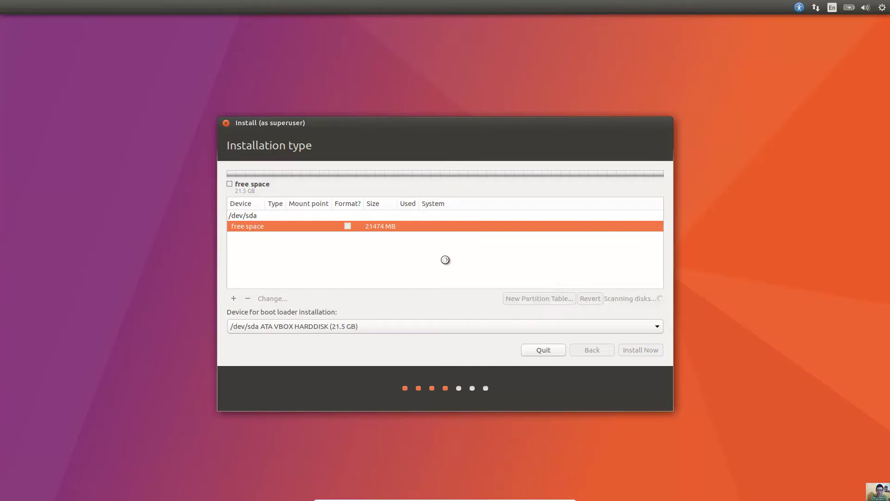
click(284, 230)
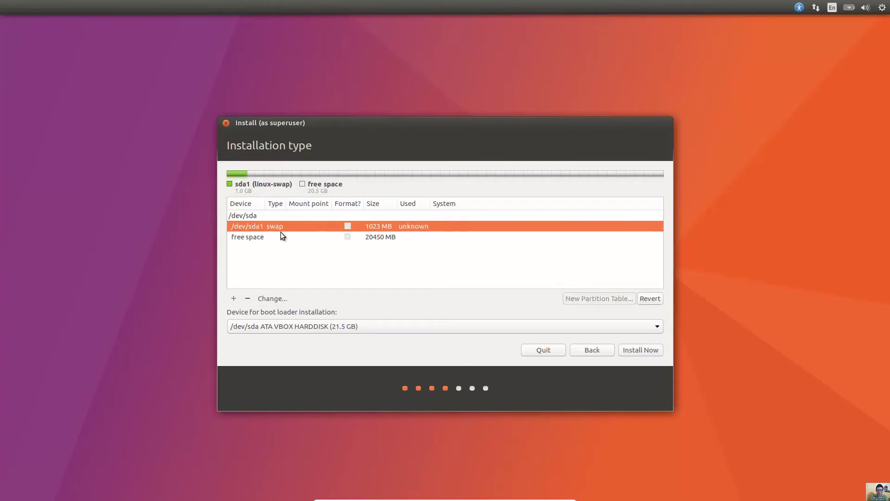
click(265, 238)
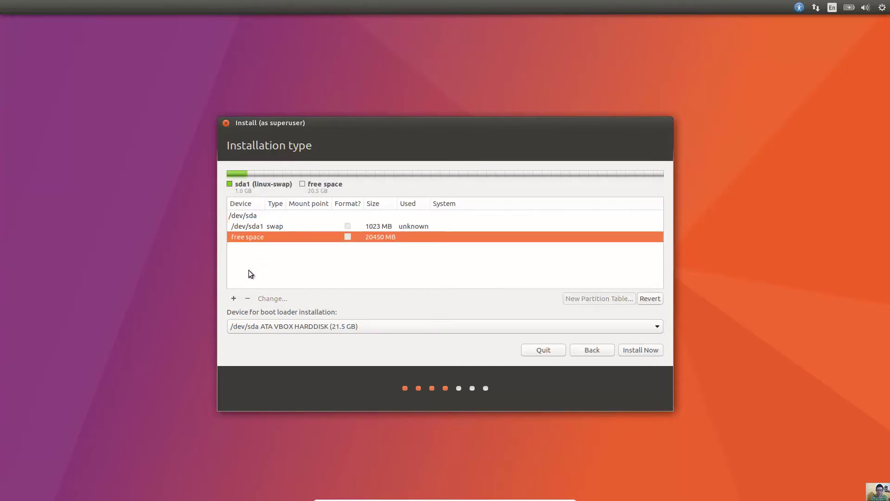
- Create a primary ext4 partition from the remaining 20450 MB, mounted at /
click(234, 298)
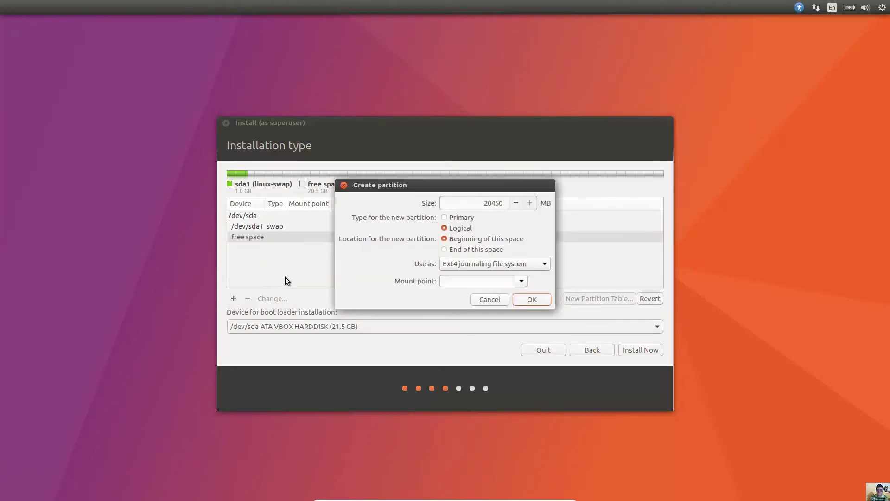
click(477, 202)
double_click(496, 203)
click(446, 217)
click(519, 281)
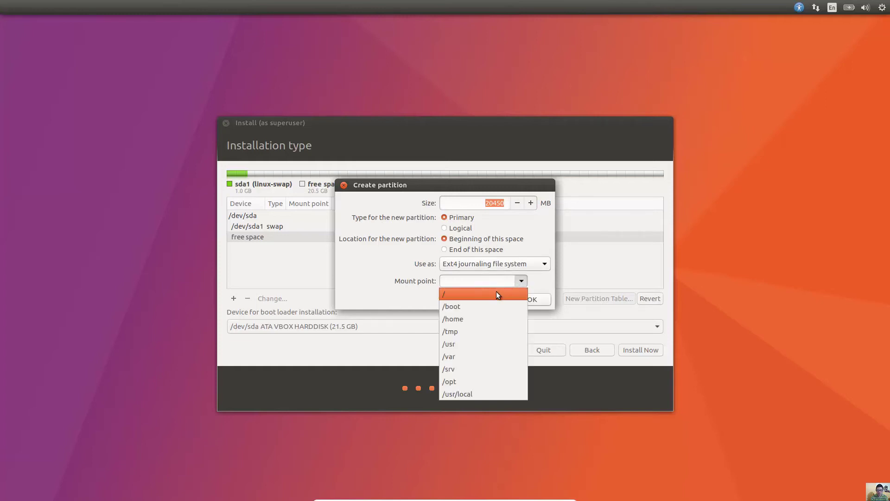
click(497, 293)
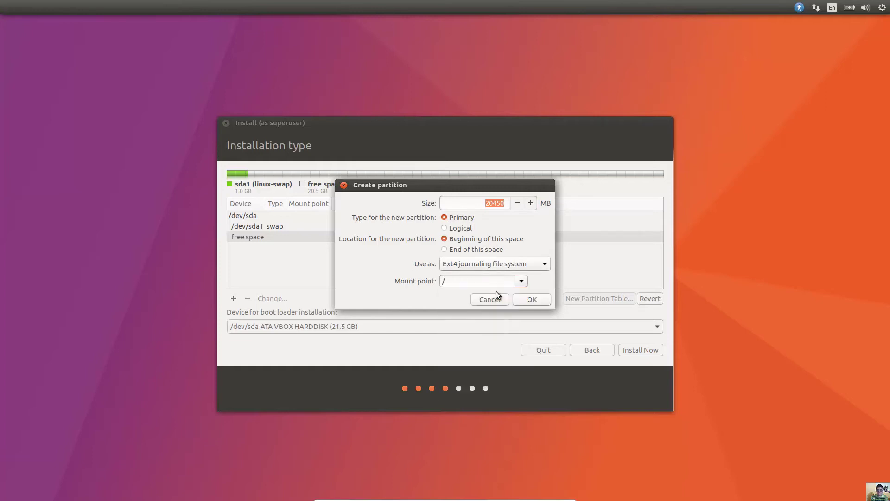
click(532, 299)
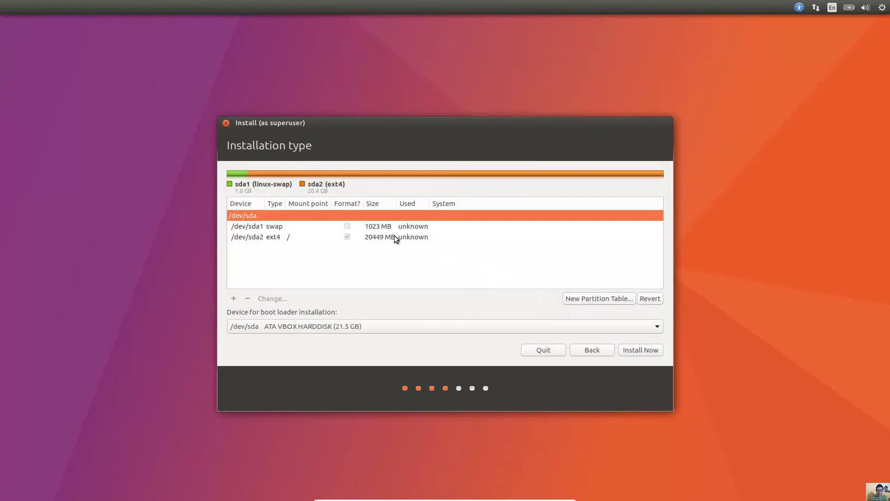
click(260, 237)
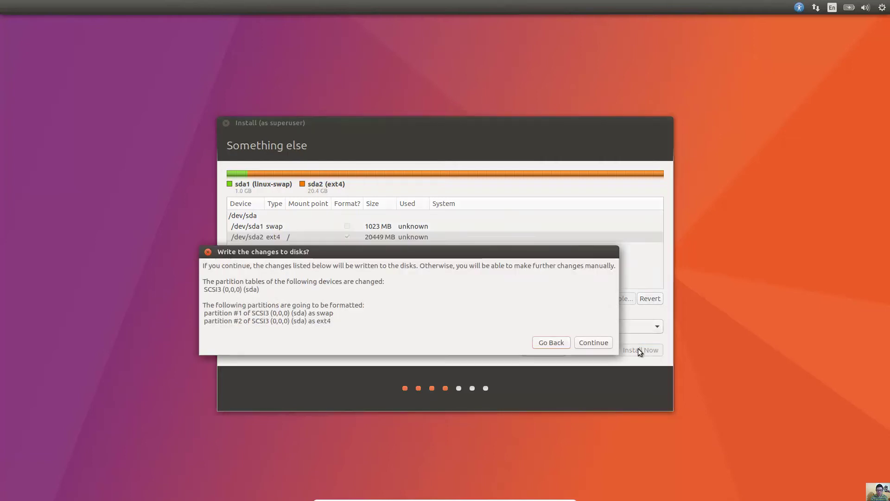
- Confirm writing partitions to disk, accept Lima as location and Spanish (Latin American) keyboard
click(596, 341)
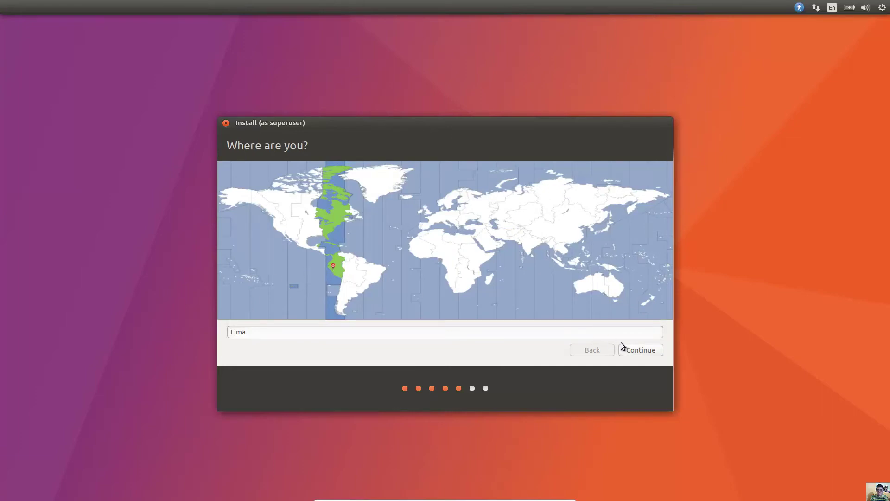
click(634, 349)
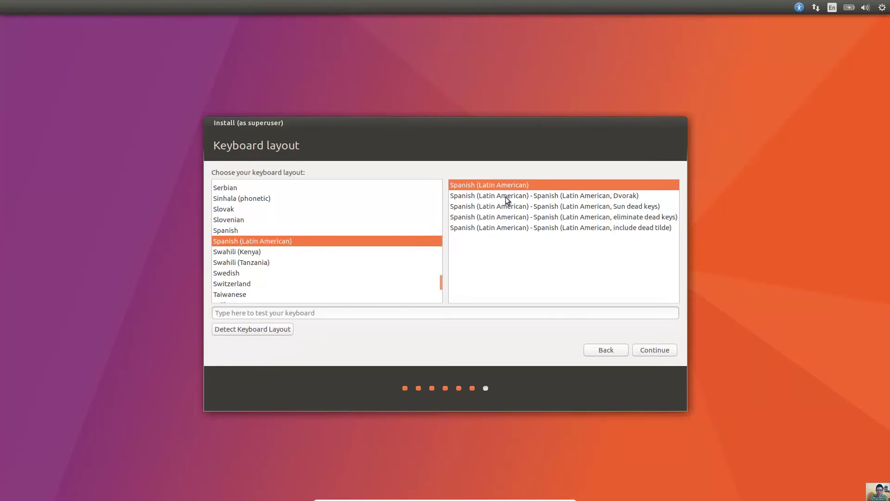
click(650, 351)
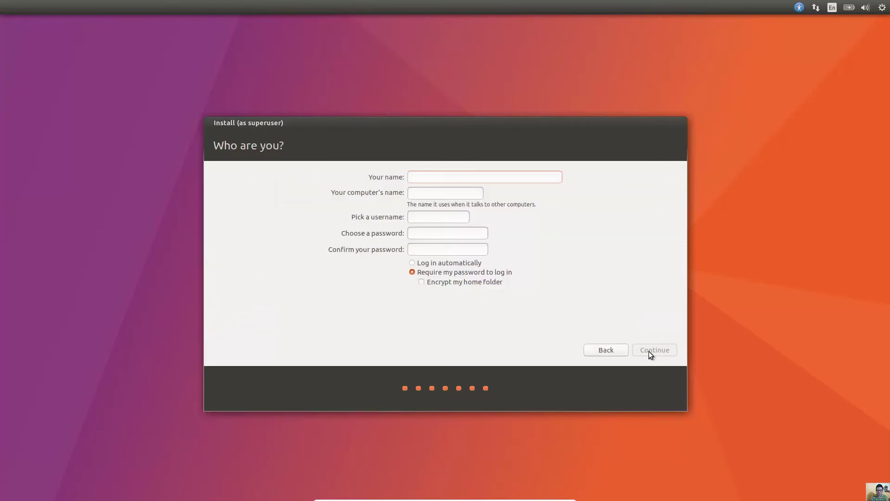
- Enter the user's full name and set the computer name to desktop-ubuntu
text(Christ)
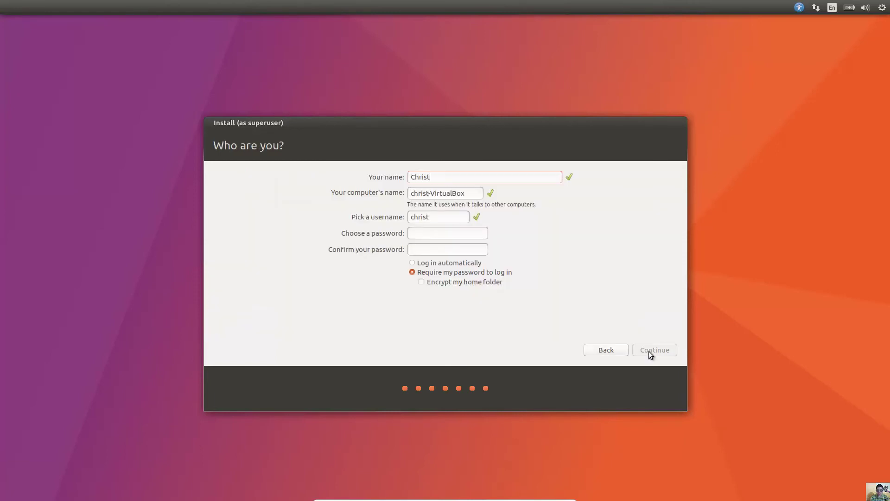
text(ian Romero)
key(Tab)
key(End)
key(BackSpace)
key(BackSpace)
key(BackSpace)
key(BackSpace)
key(BackSpace)
key(BackSpace)
key(BackSpace)
key(BackSpace)
text(desktop-ubuntu)
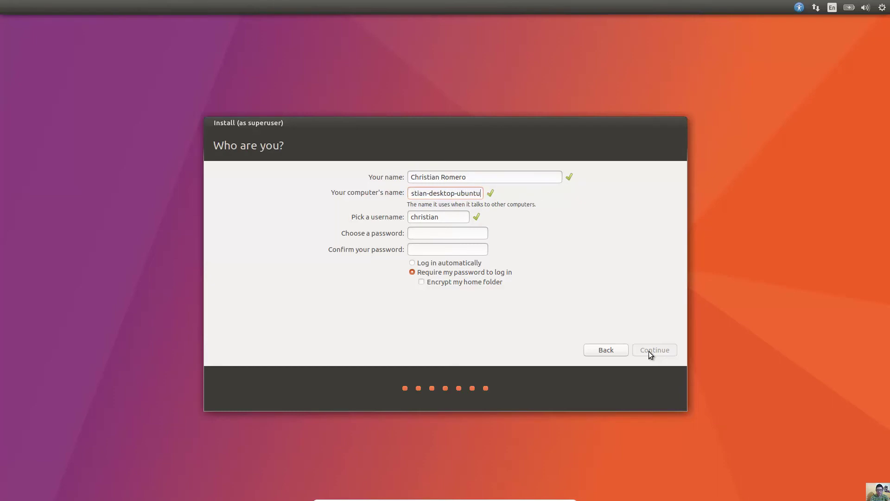
- Fill in the username and account password, then start the installation
key(Tab)
text(cromero•••••••••••)
key(Tab)
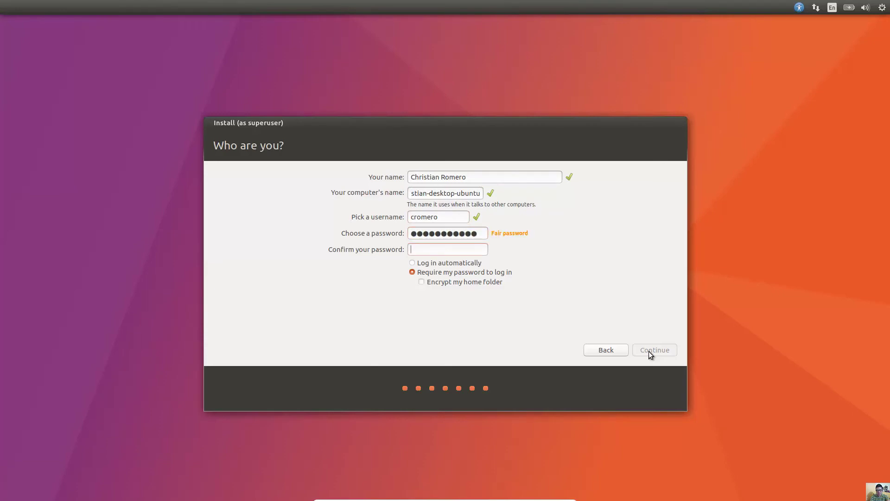
text(•••••••••)
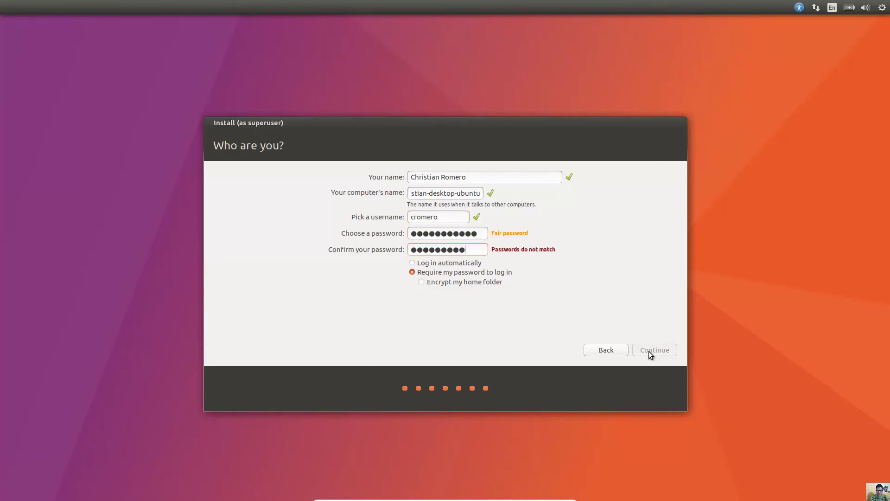
text(••)
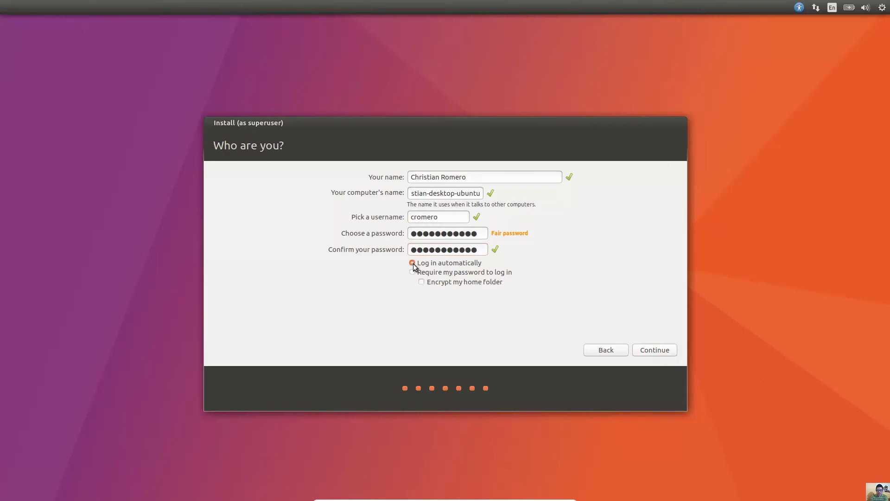
click(660, 352)
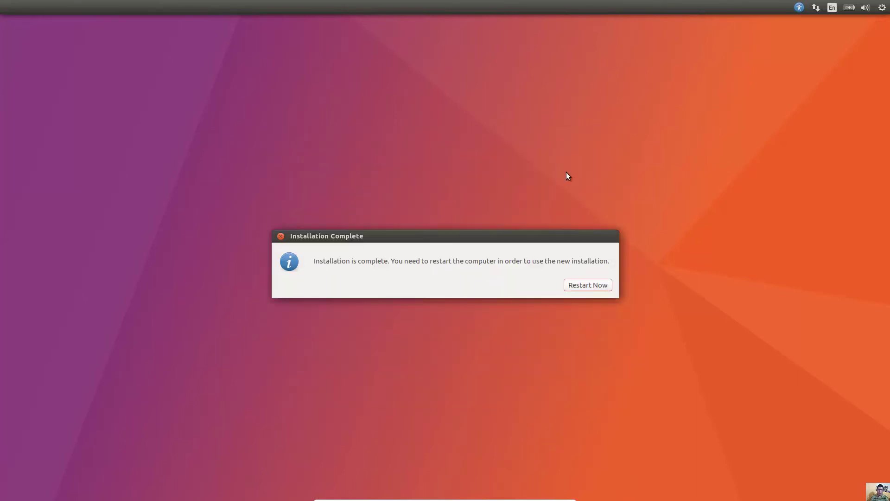
- Restart the VM into the new Ubuntu 17.04 installation, confirming the remove-medium prompt
click(591, 285)
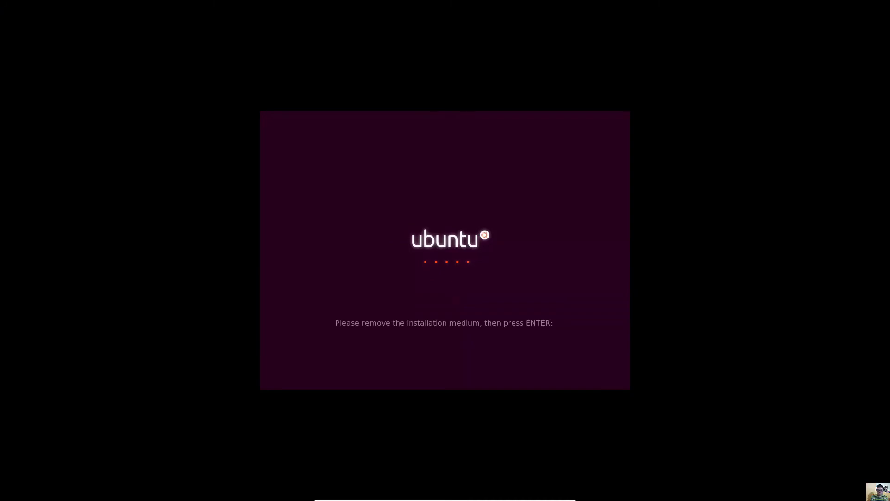
key(Return)
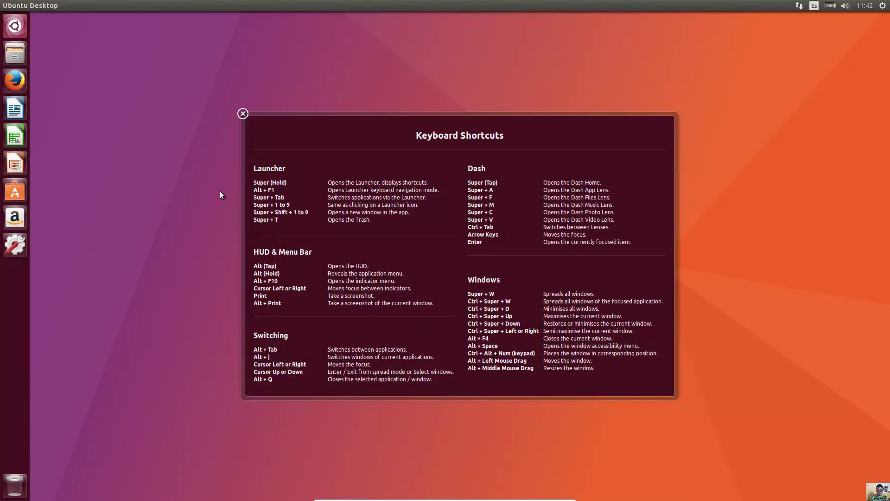
- Close the Keyboard Shortcuts overlay and switch the VM out of Full-screen Mode
click(24, 31)
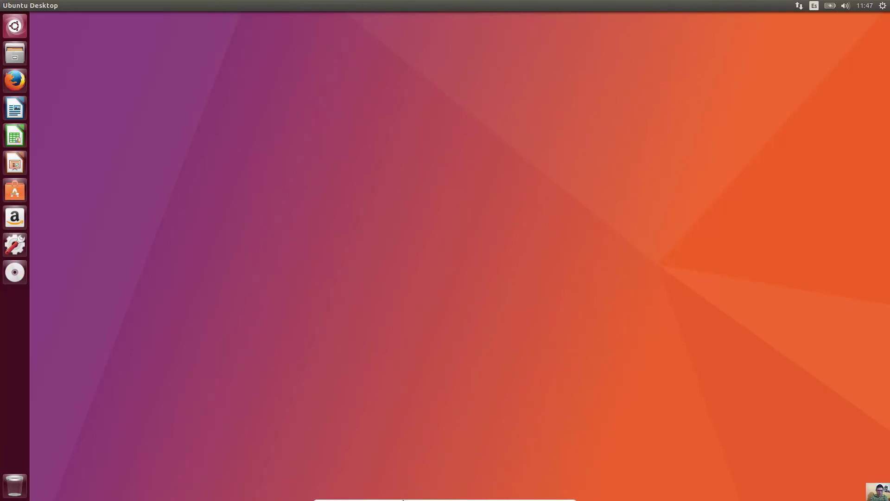
click(390, 494)
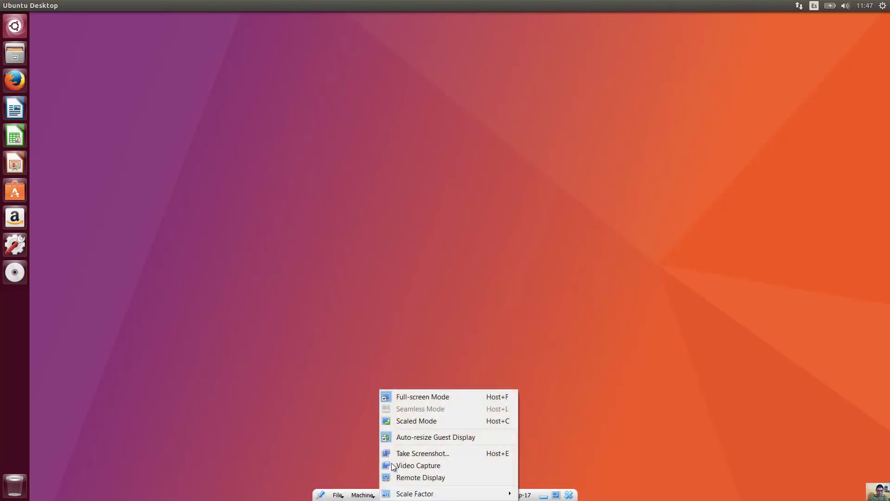
click(419, 396)
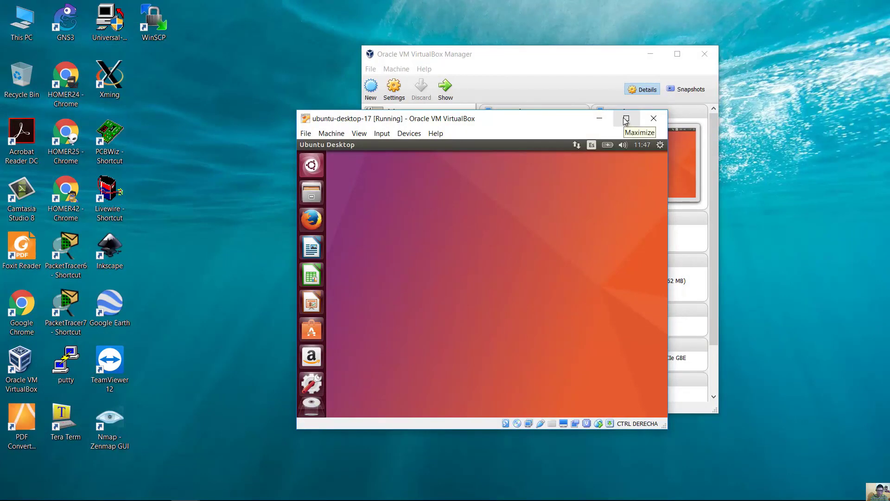
- Maximize and restore the VM window, then drag its corner to enlarge it
click(625, 120)
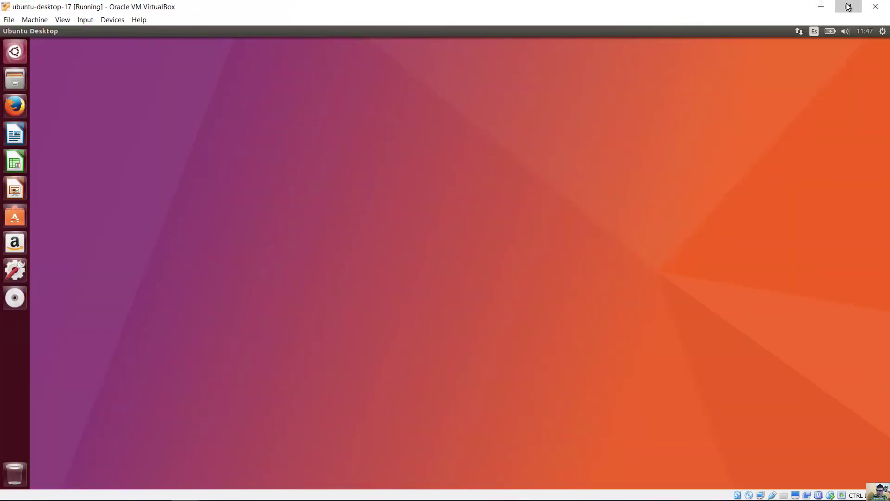
click(848, 5)
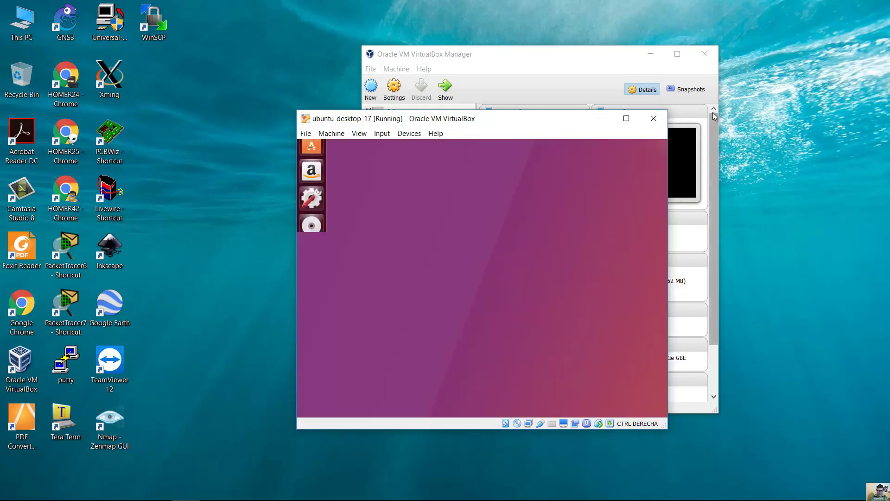
drag(297, 111, 75, 41)
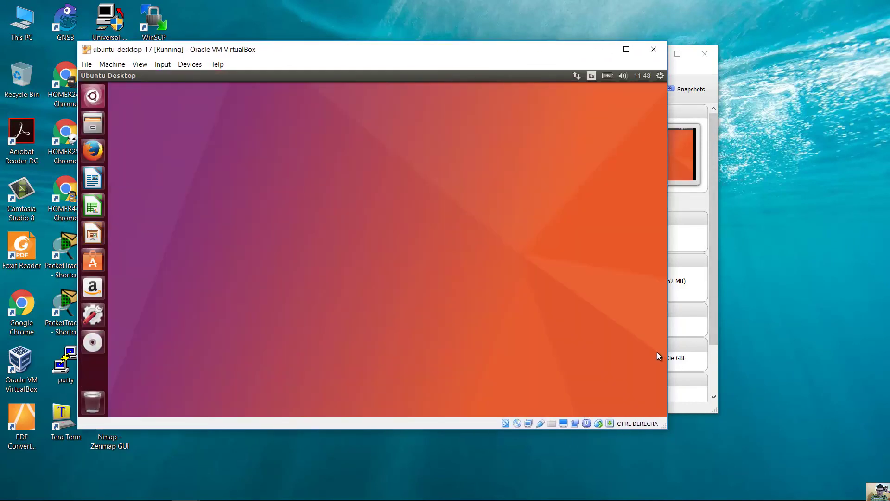
drag(667, 428, 762, 459)
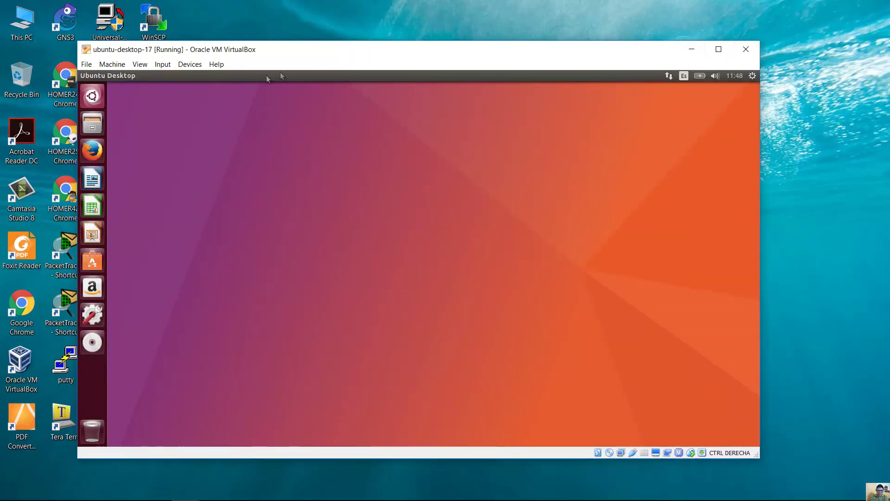
- Toggle View > Full-screen Mode on and back off so the guest desktop fills the window
click(139, 64)
click(153, 78)
click(395, 301)
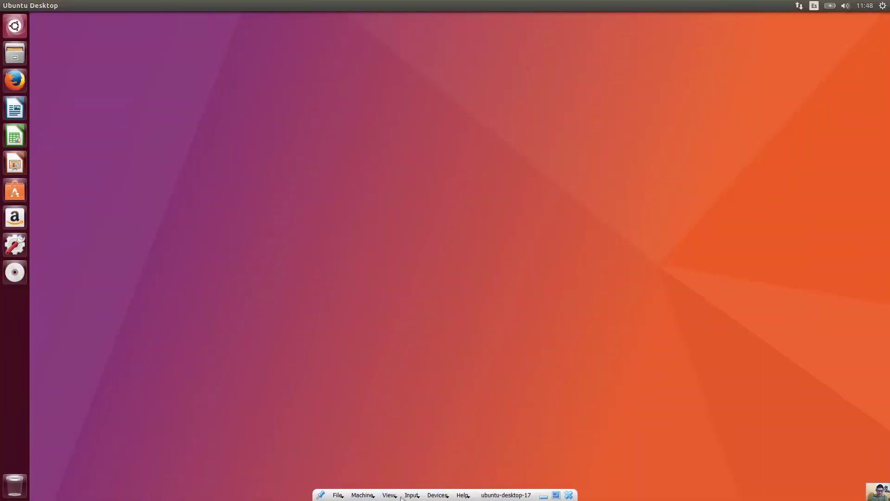
click(392, 494)
click(424, 396)
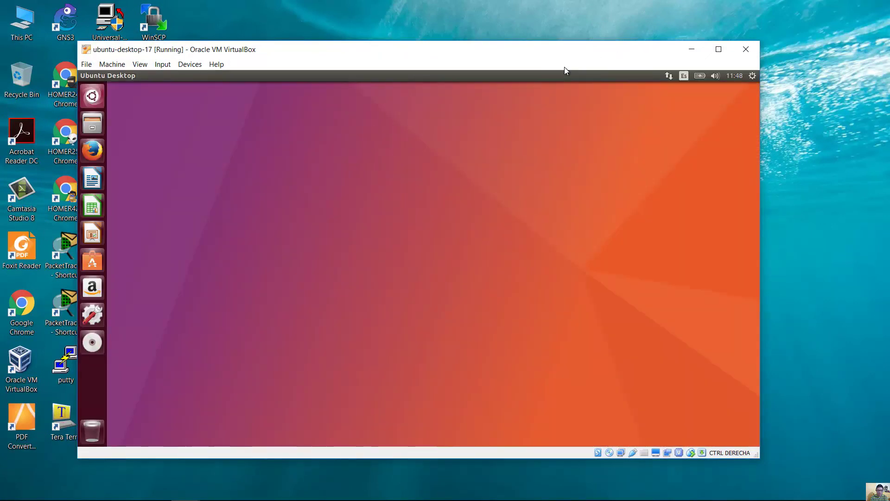
click(574, 19)
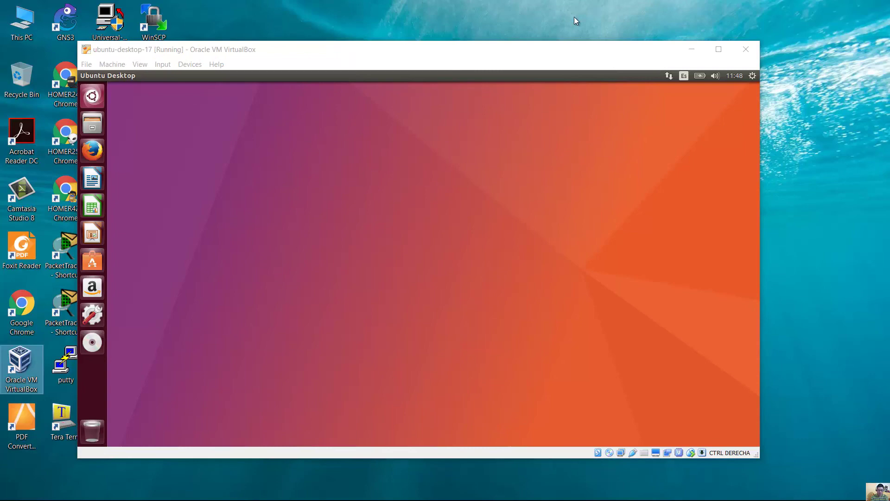